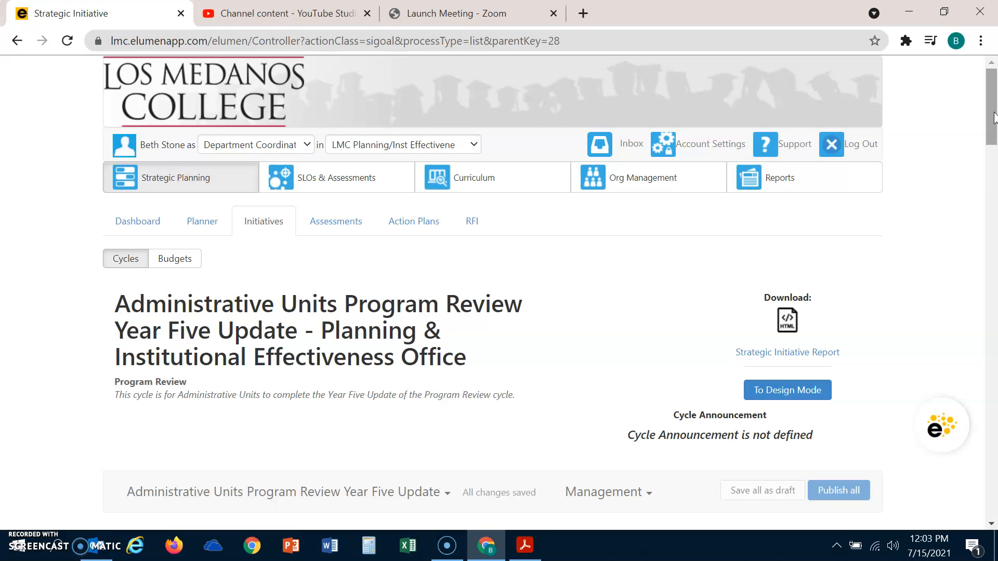
Step: Open the linked goals and objectives for section 1. Program Update and go to Goal 5 in the list
left_click_drag(994, 117, 994, 140)
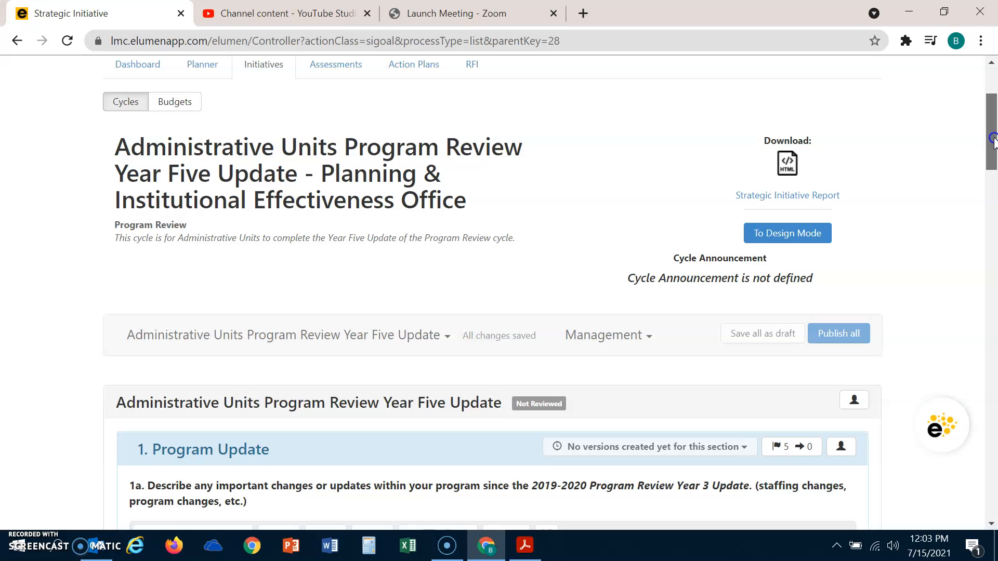
left_click_drag(994, 141, 995, 183)
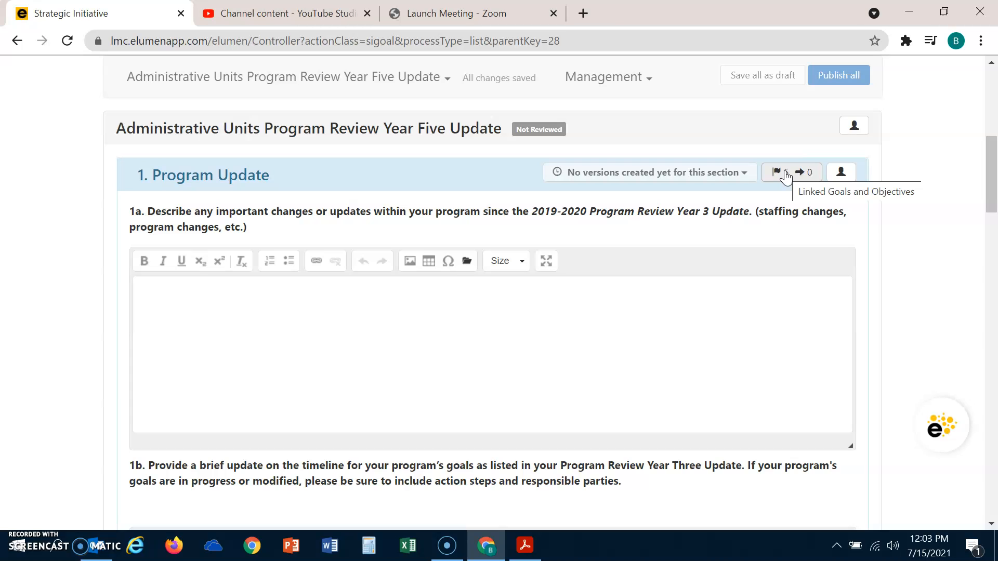
left_click(786, 176)
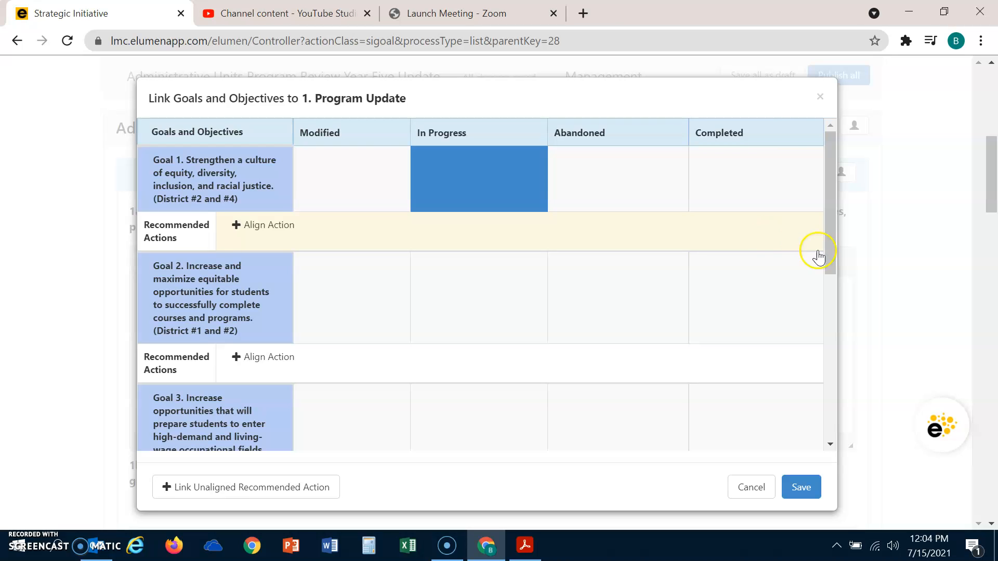
left_click_drag(830, 255, 831, 423)
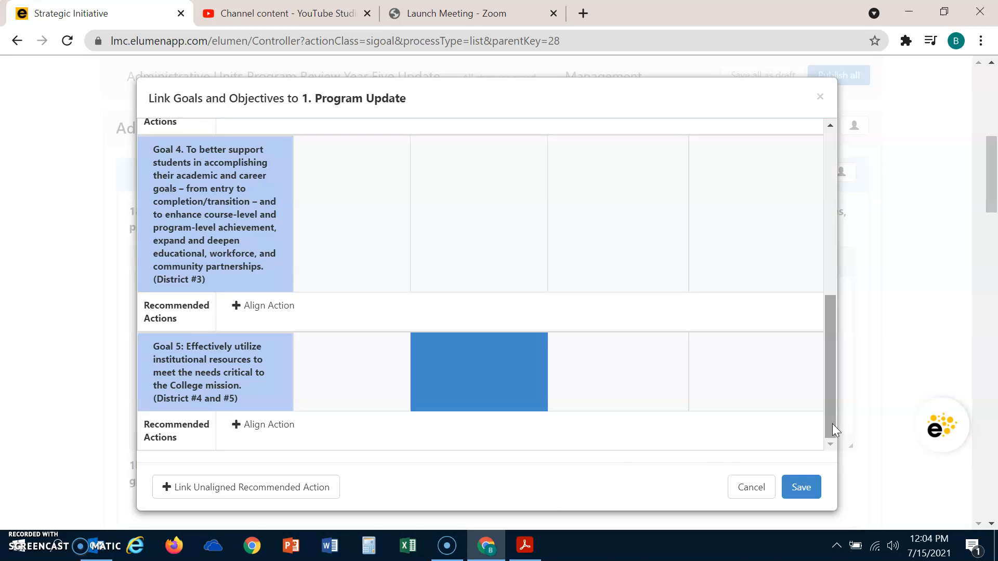
Step: Switch to the 2019-20 program review PDF in Acrobat and copy the heading "Goal 1: Lead institutional accreditation processes"
left_click(21, 538)
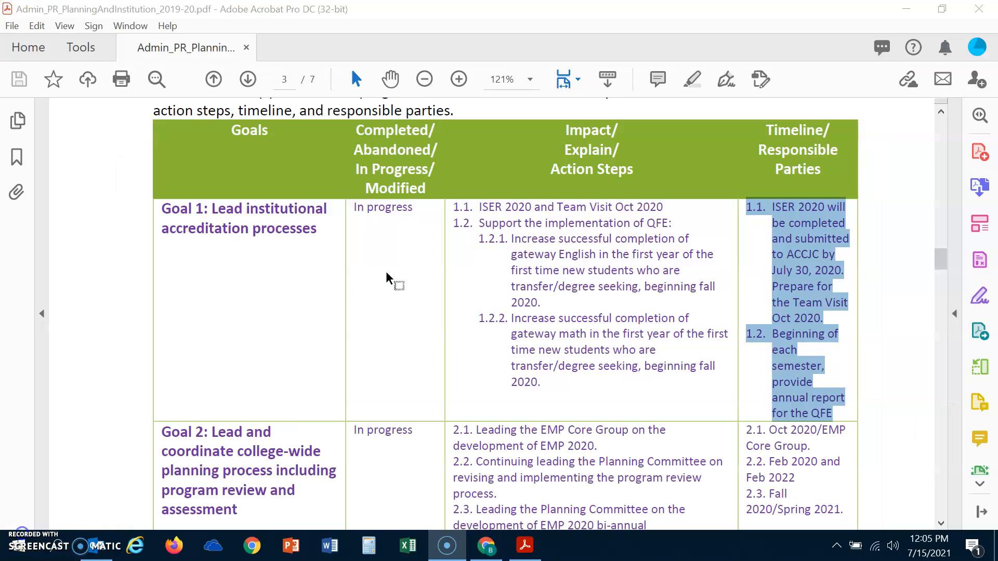
left_click(386, 272)
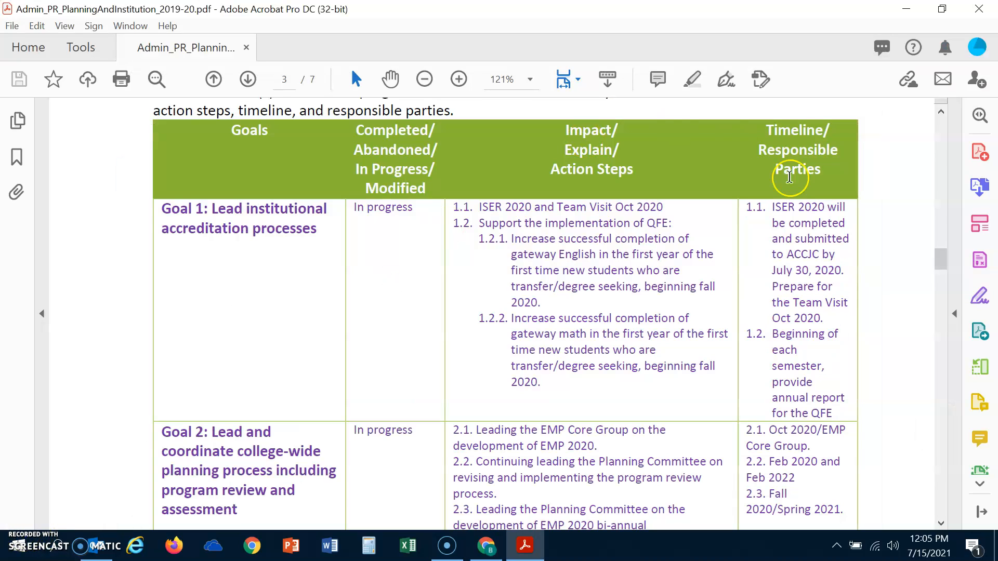
mouse_move(942, 265)
left_mouse_down()
mouse_move(942, 252)
mouse_move(941, 264)
left_mouse_up()
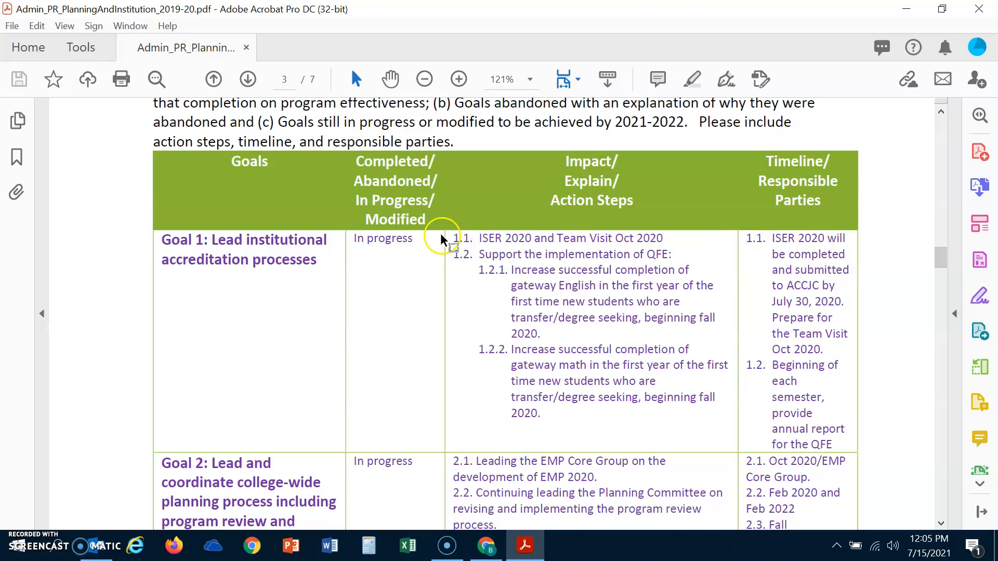
left_click(319, 275)
left_click_drag(158, 241, 322, 263)
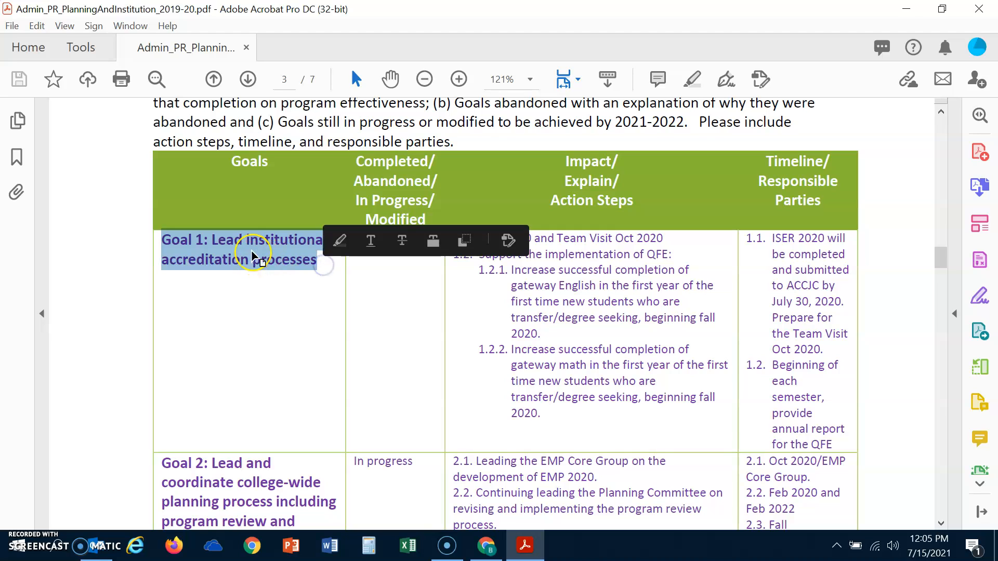
right_click(255, 259)
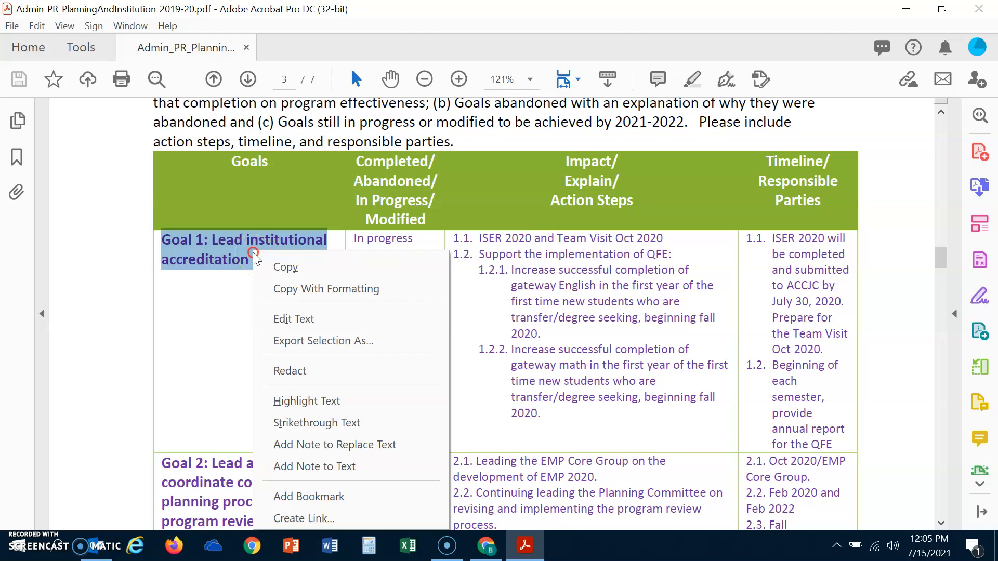
left_click(287, 267)
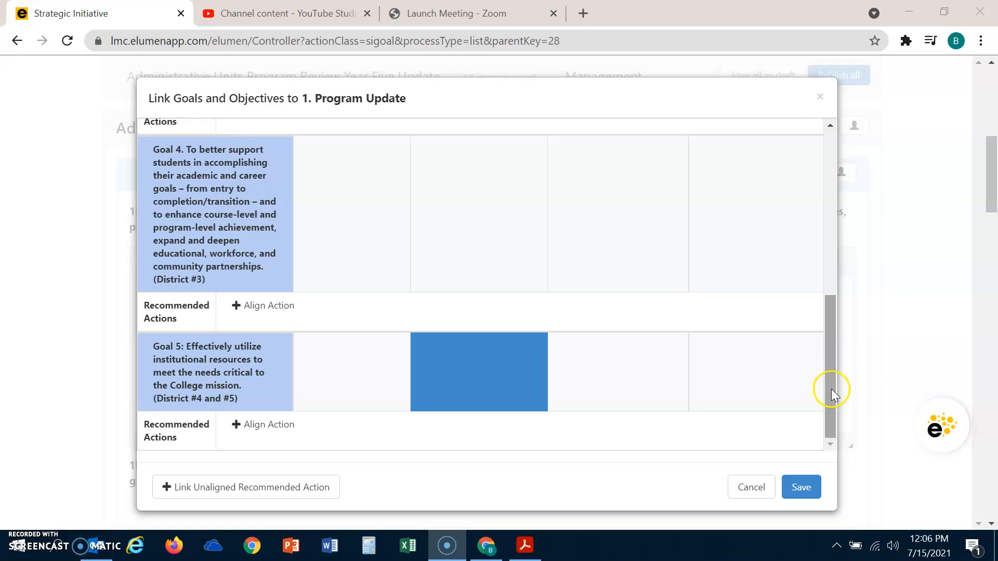
Step: Back in eLumen, start a new action aligned to Goal 5 and paste the copied Goal 1 heading as its recommended action
left_click_drag(831, 388, 825, 414)
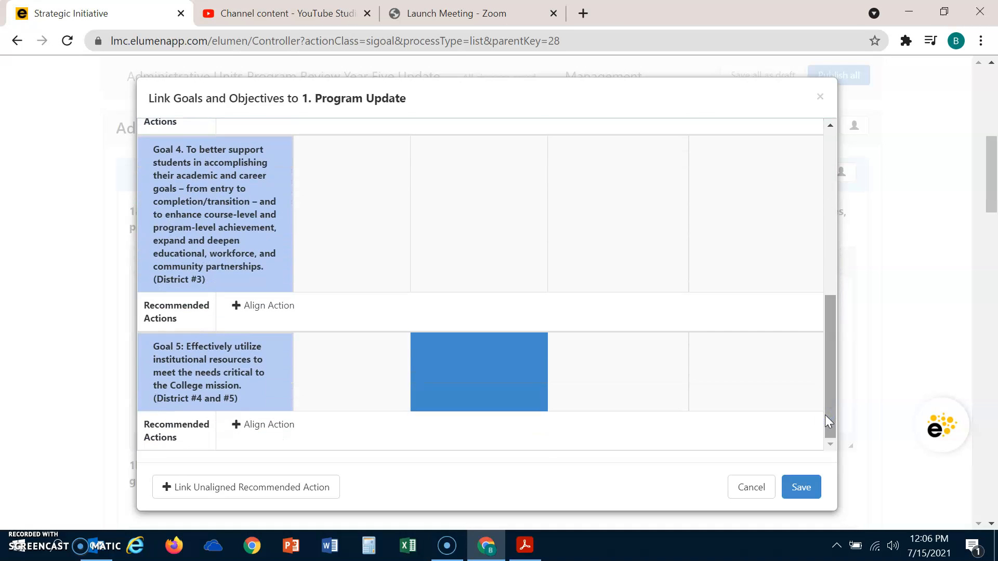
left_click(397, 435)
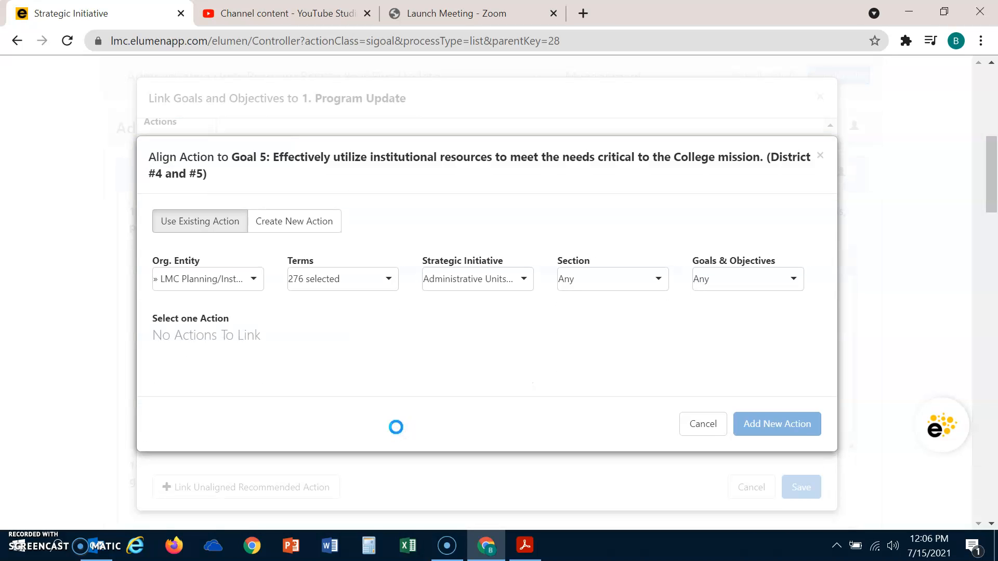
left_click(294, 227)
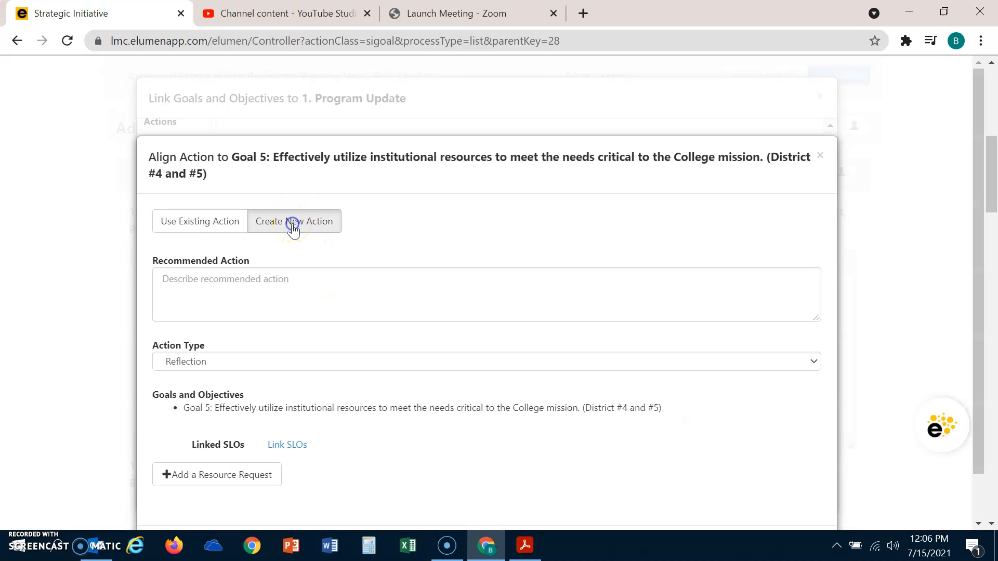
left_click(299, 283)
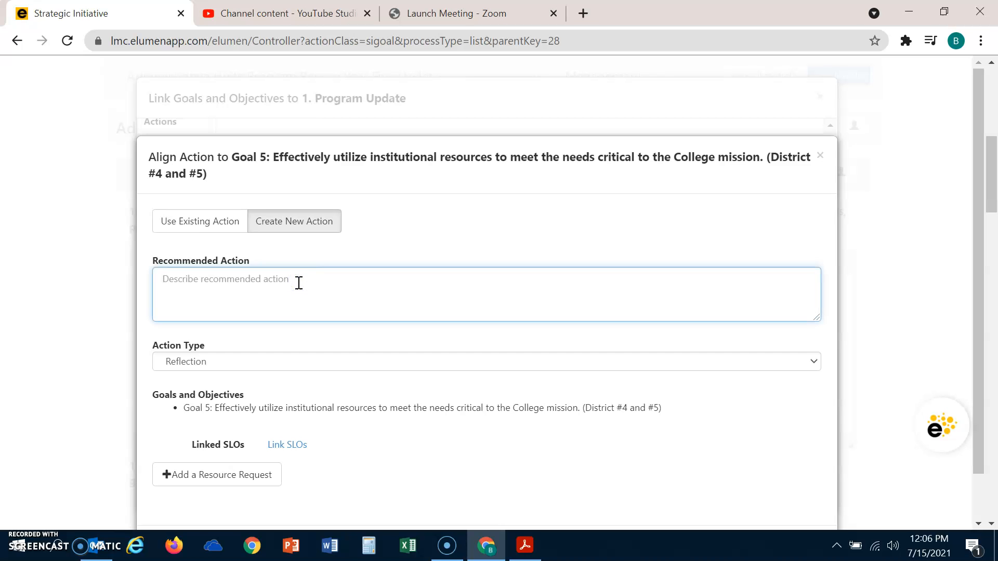
key("ctrl+v")
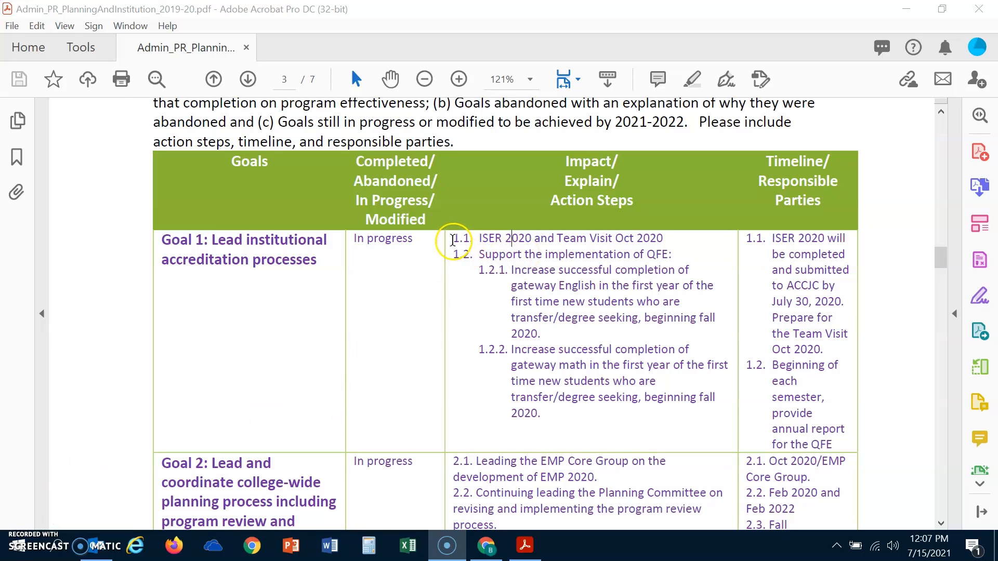
Step: Copy all of Goal 1's impact and action steps text (1.1 to 1.2.2) from the PDF and add it below the recommended action's heading
left_click_drag(453, 238, 550, 416)
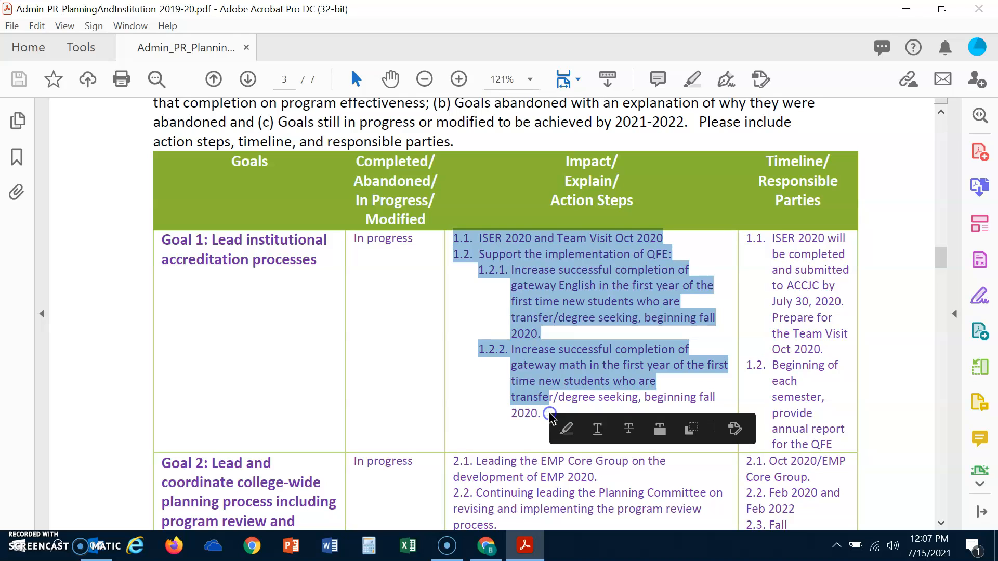
left_click(517, 285)
left_click_drag(458, 243, 556, 426)
right_click(533, 370)
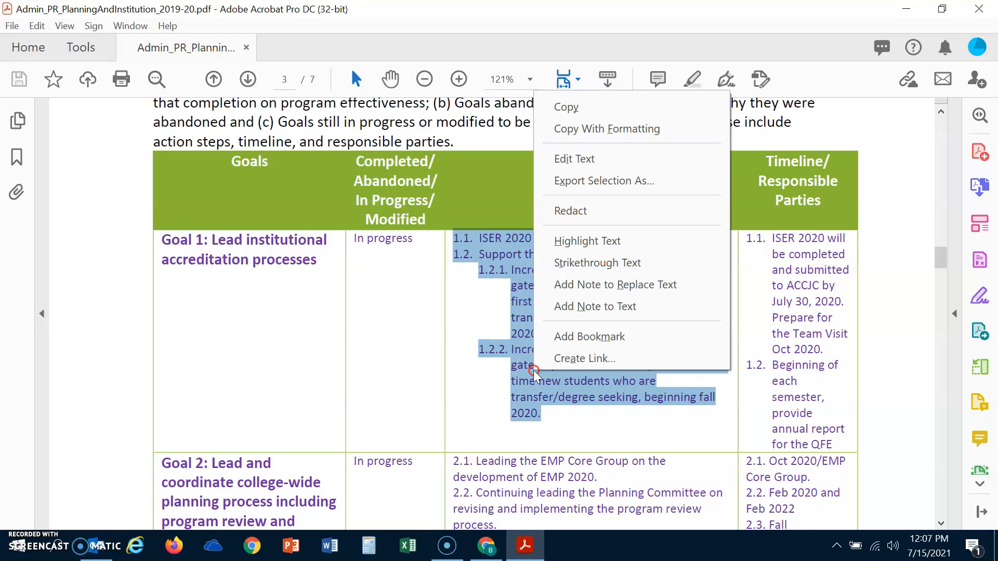
left_click(617, 107)
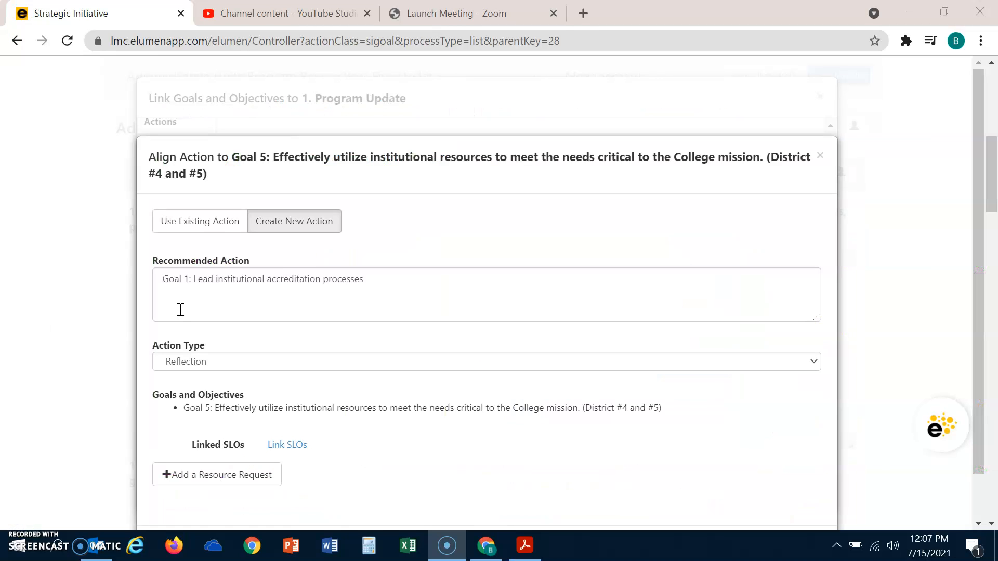
left_click(197, 295)
left_click(200, 296)
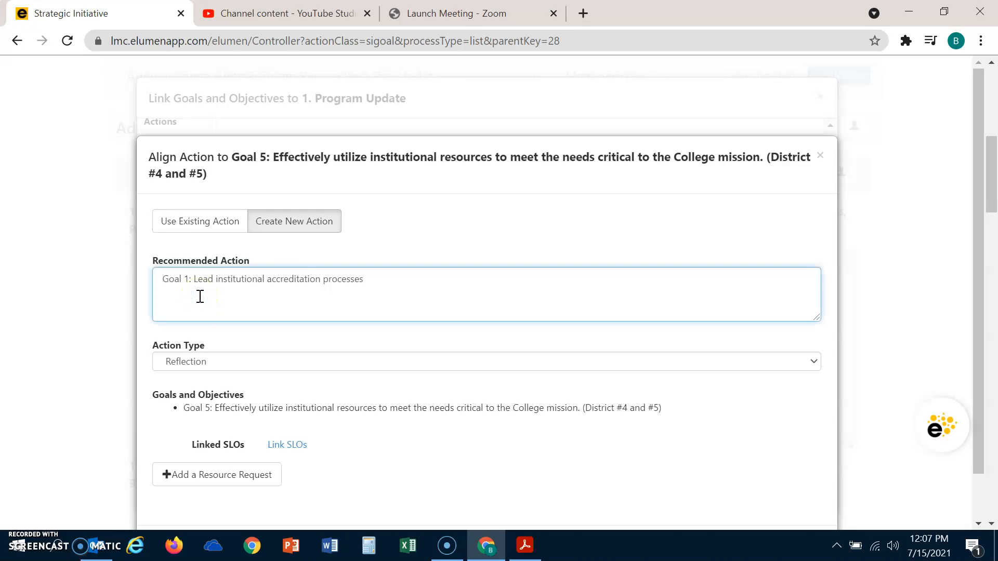
key("ctrl+v")
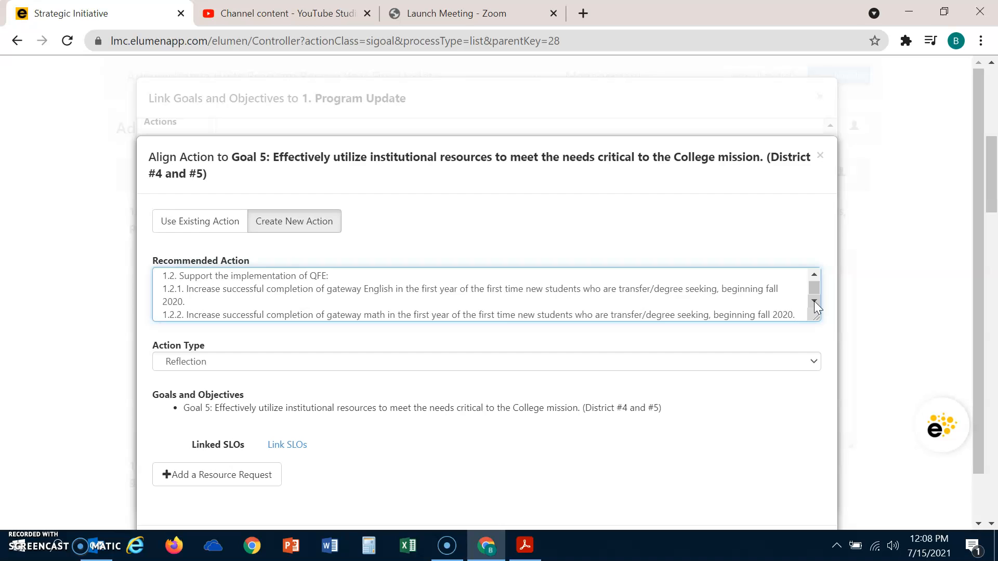
Step: Set the action type to Program Actions and add the new action to Goal 5
left_click(805, 367)
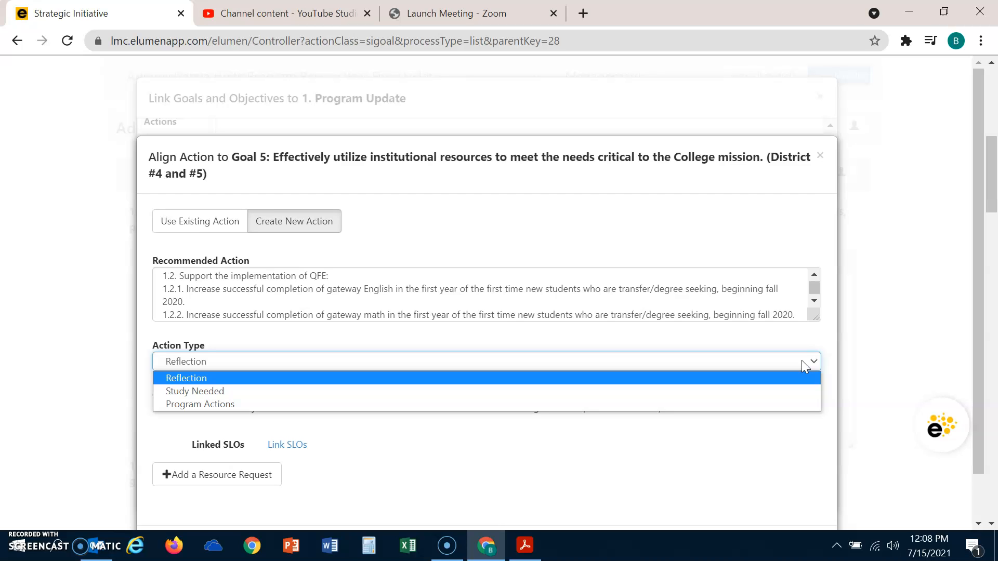
left_click(794, 404)
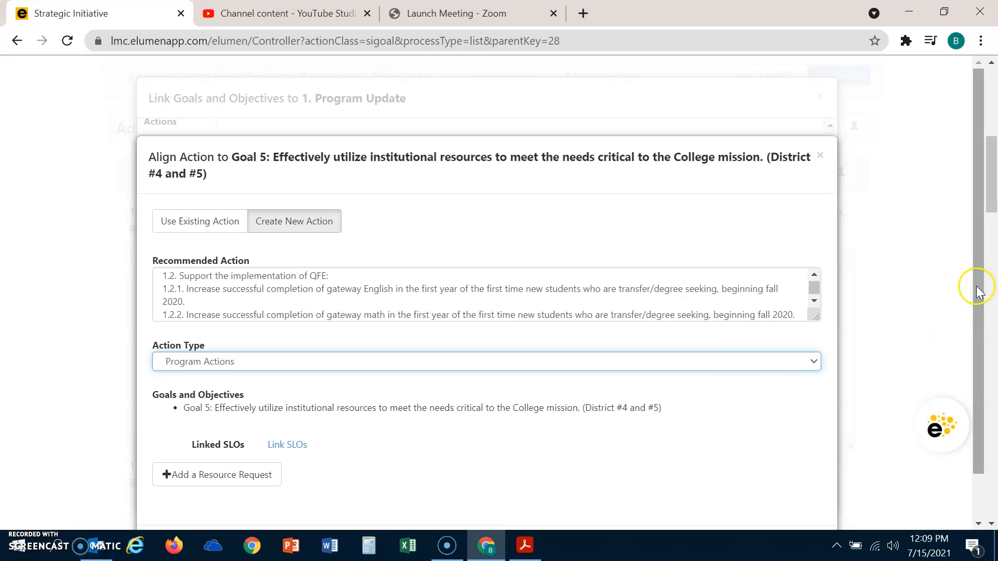
scroll(978, 291, "down", 1)
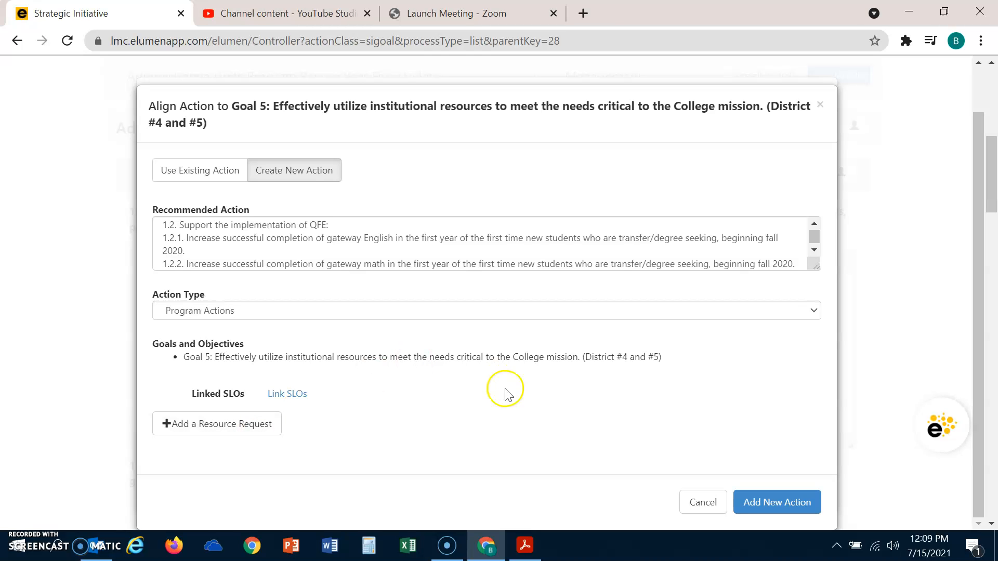
left_click(771, 501)
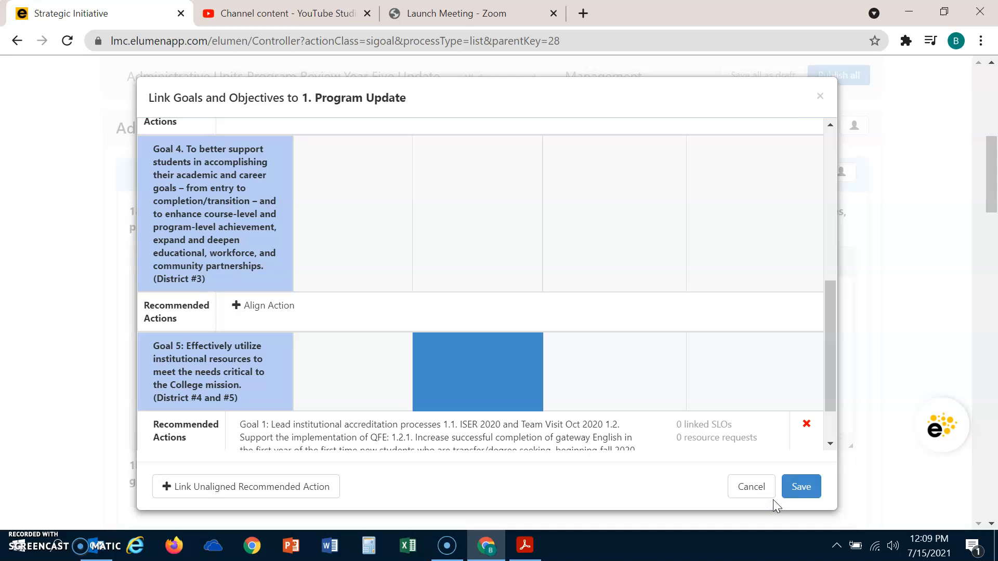
Step: Review the action aligned to Goal 5 and the status columns of the goals in the Program Update list
left_click_drag(831, 356, 832, 390)
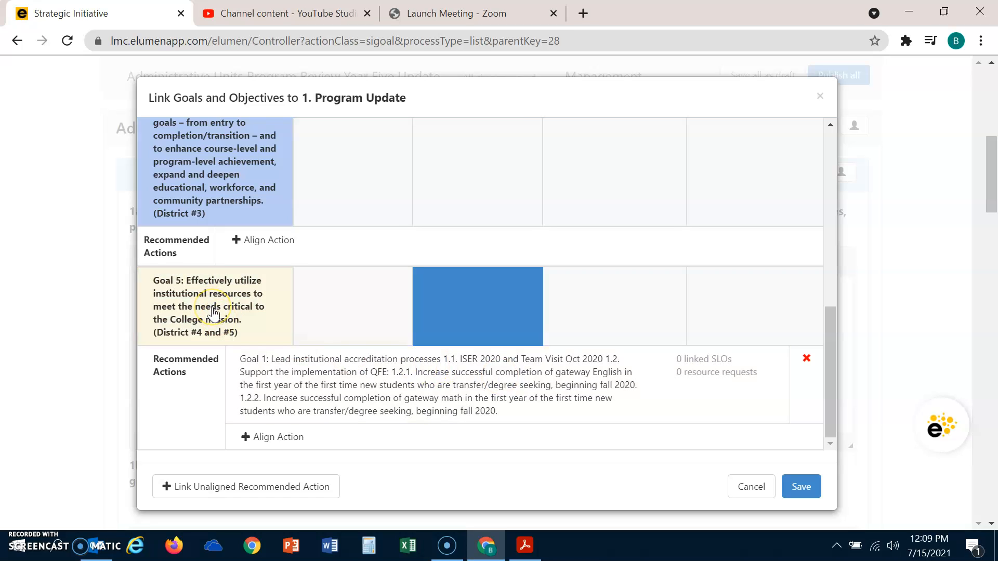
left_click(488, 298)
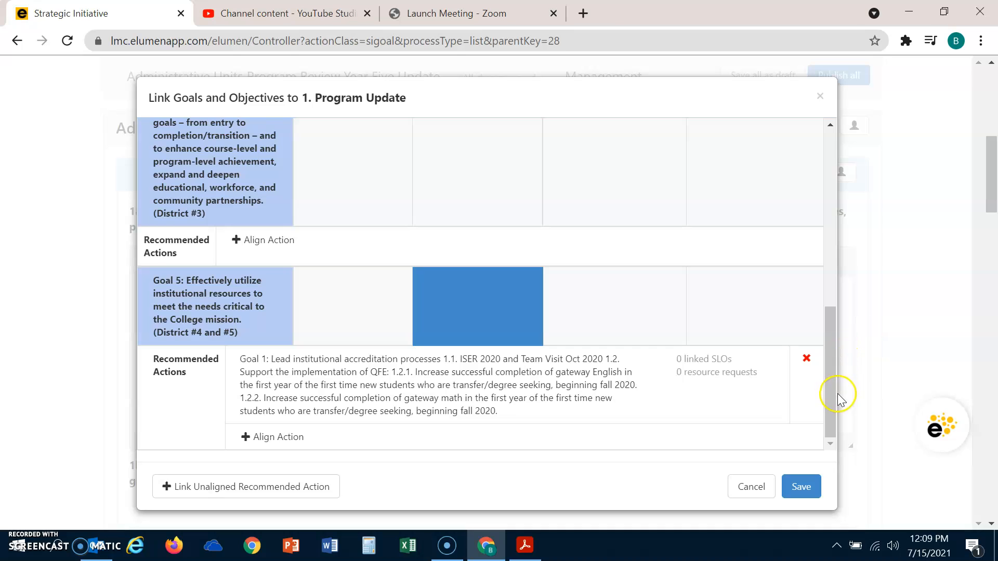
left_click_drag(829, 401, 825, 221)
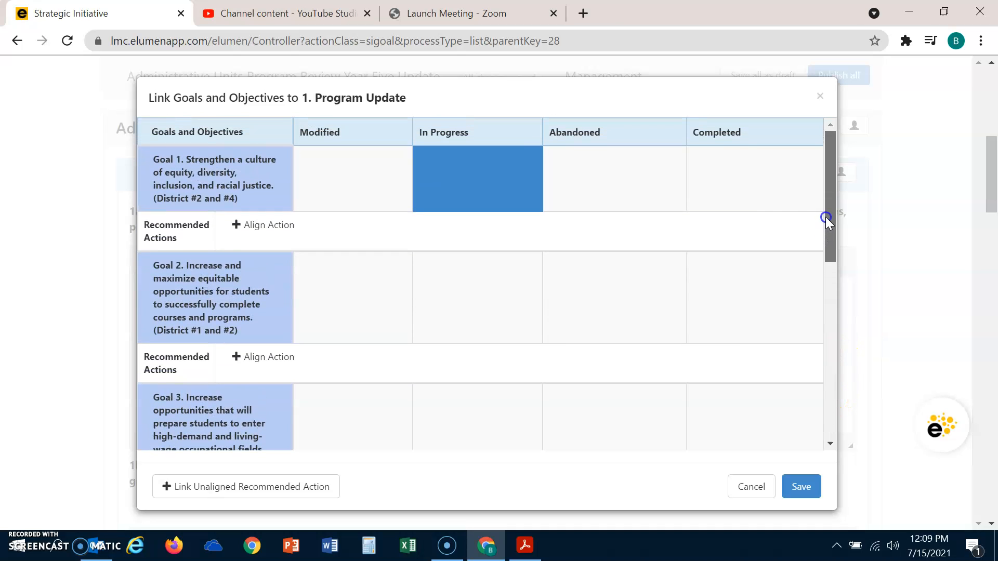
left_click_drag(825, 217, 831, 415)
left_click(472, 307)
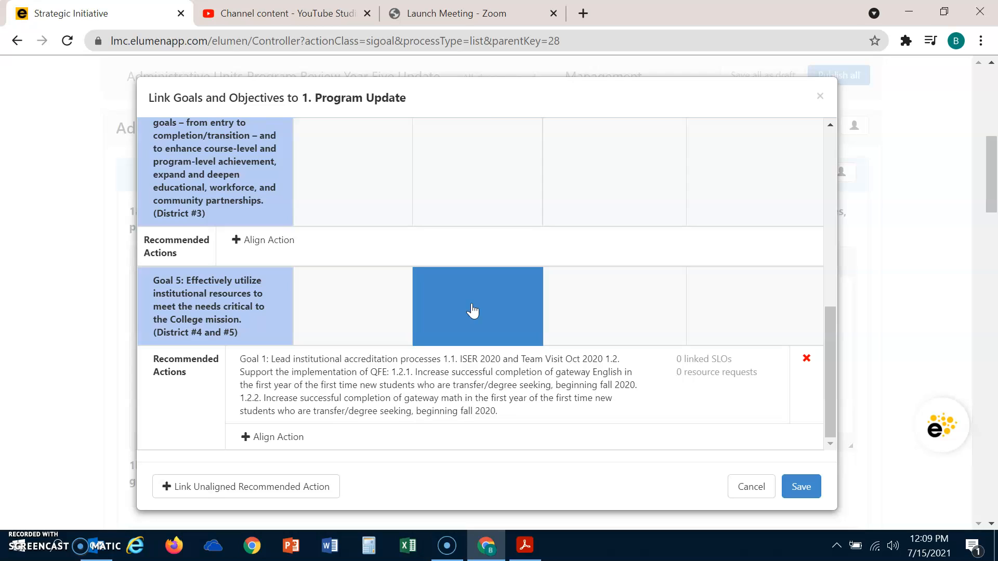
left_click(472, 310)
left_click_drag(834, 321, 832, 135)
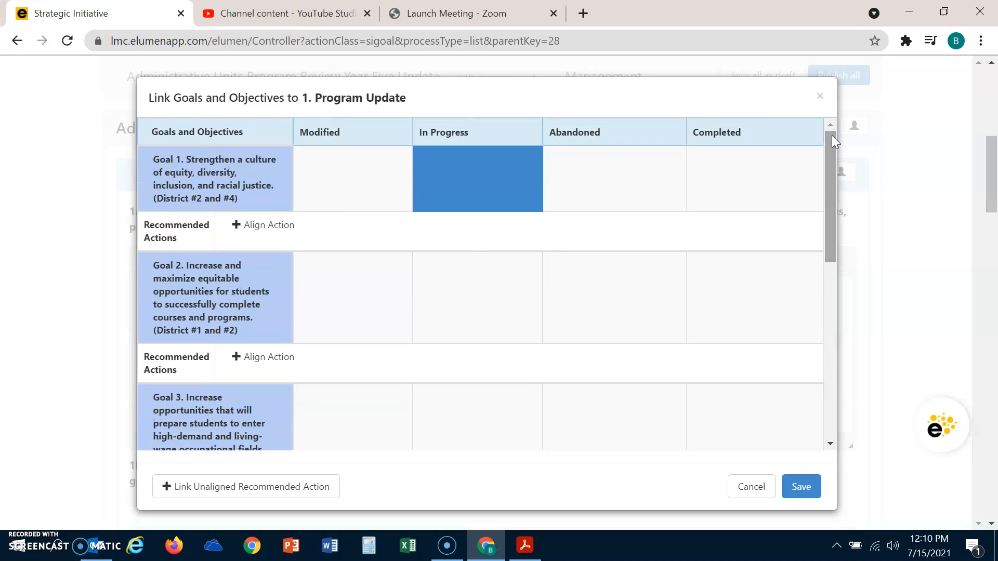
left_click(197, 203)
left_click(202, 315)
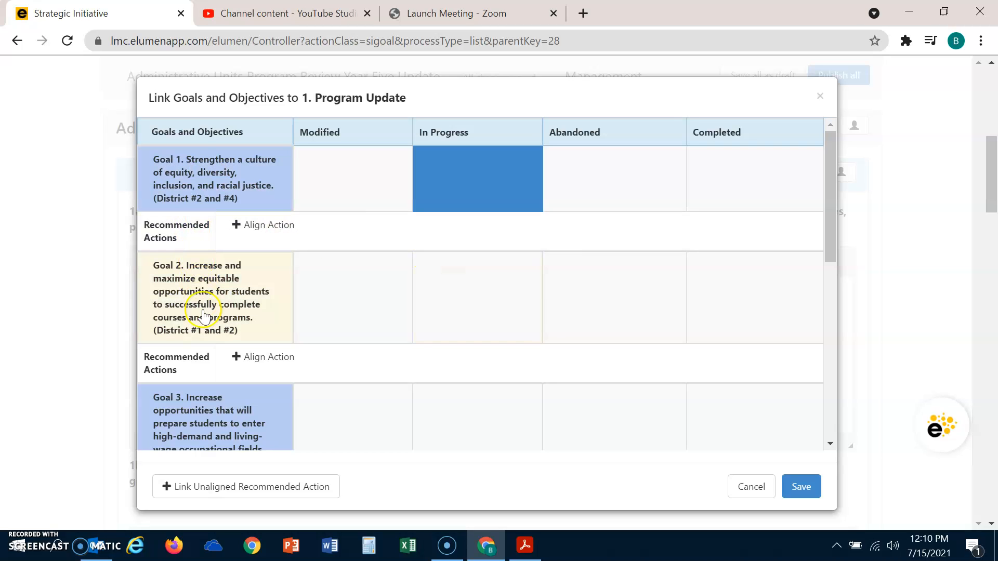
left_click(322, 161)
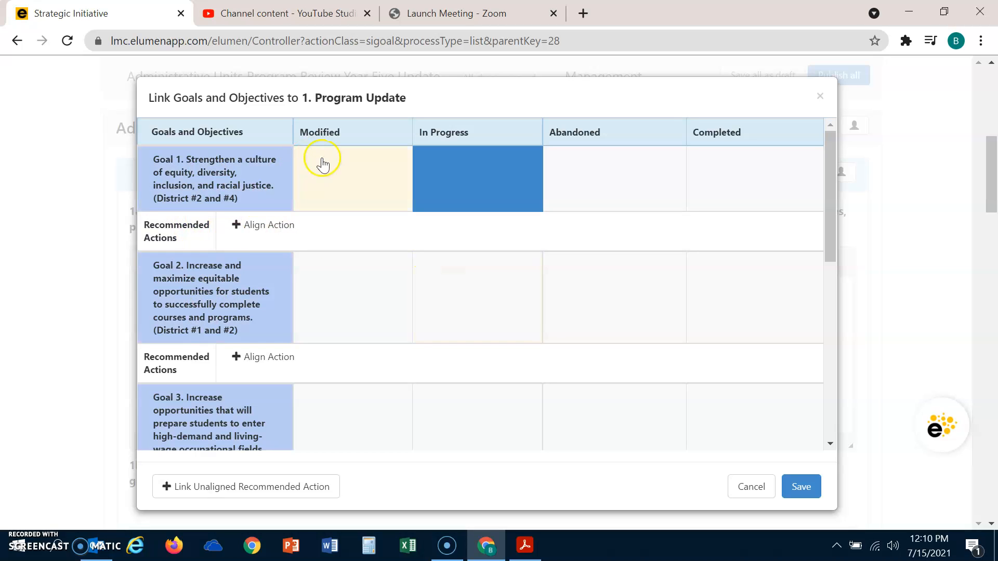
left_click(492, 162)
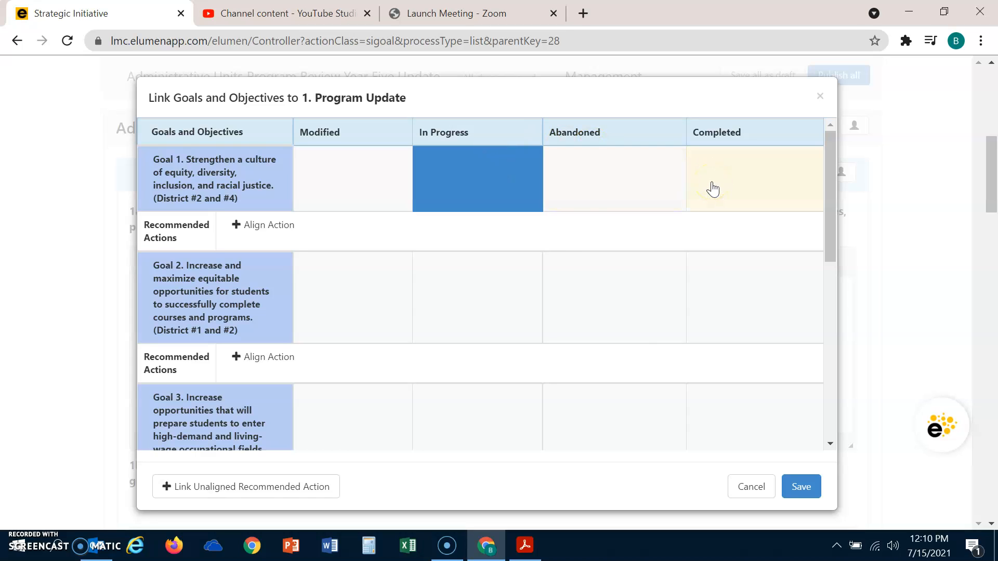
left_click(543, 229)
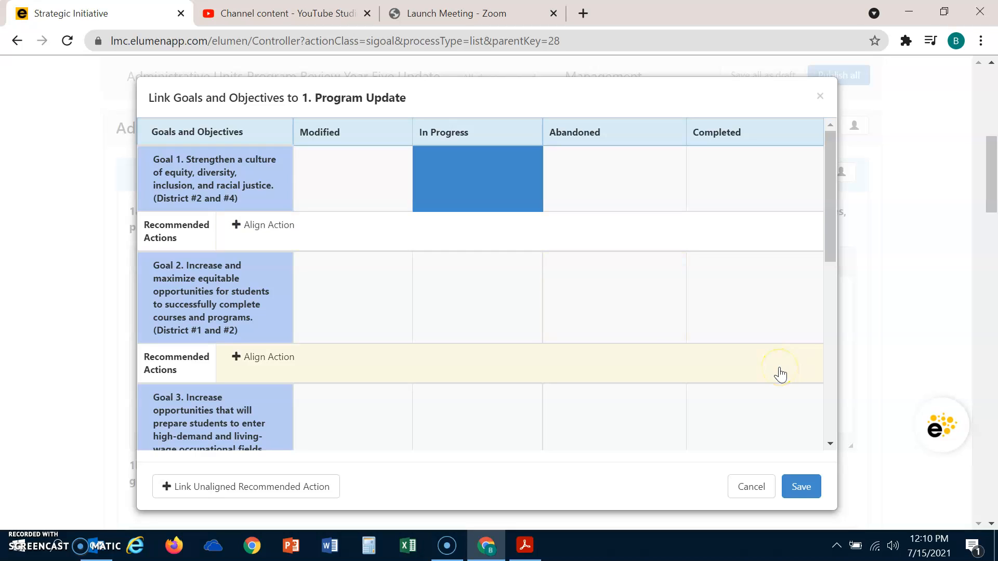
Step: Save the goal and action links for Program Update and place the cursor in the 1a response area
left_click(799, 488)
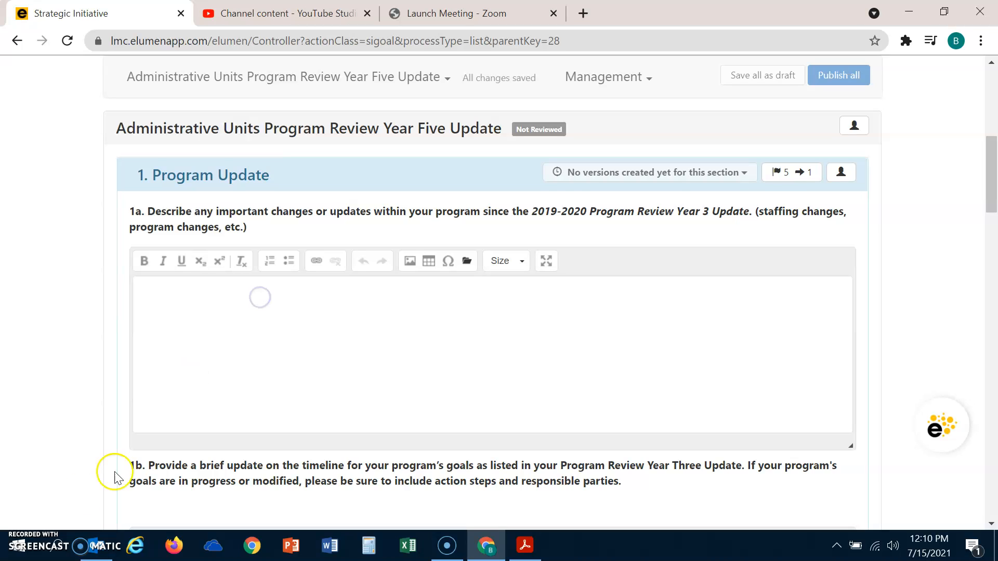
left_click(221, 299)
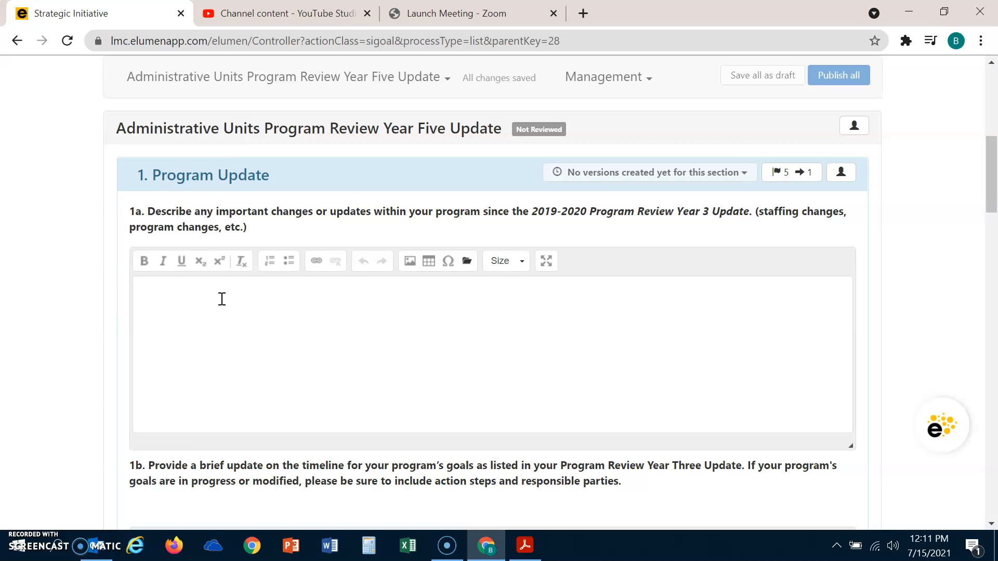
Step: Answer question 1a with a statement beginning "There are no important updates"
left_click(221, 299)
type("There")
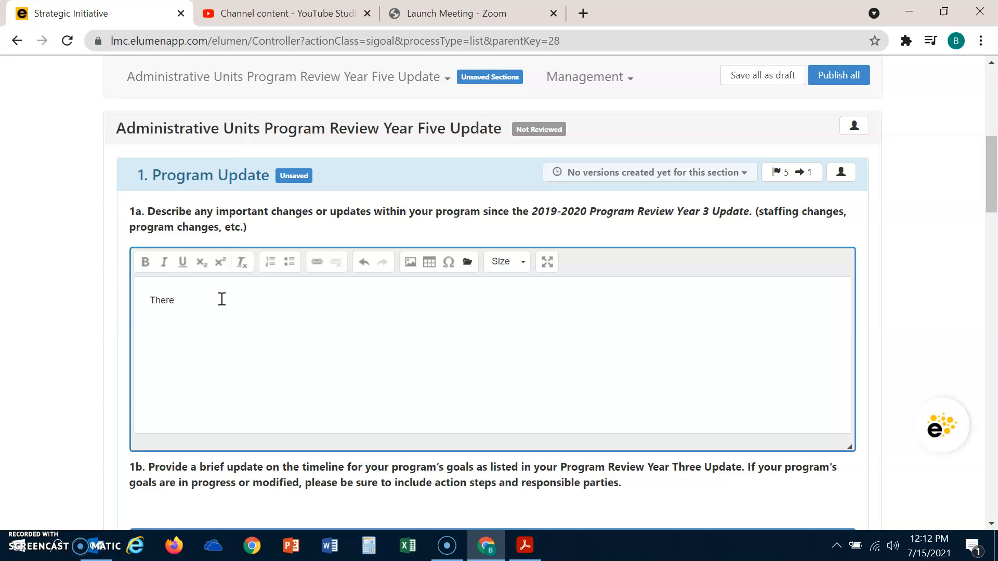
type("are no important updates...")
Step: Start the 1b timeline response with the label "Goal #1:"
scroll(993, 156, "down", 1)
left_click_drag(994, 161, 994, 196)
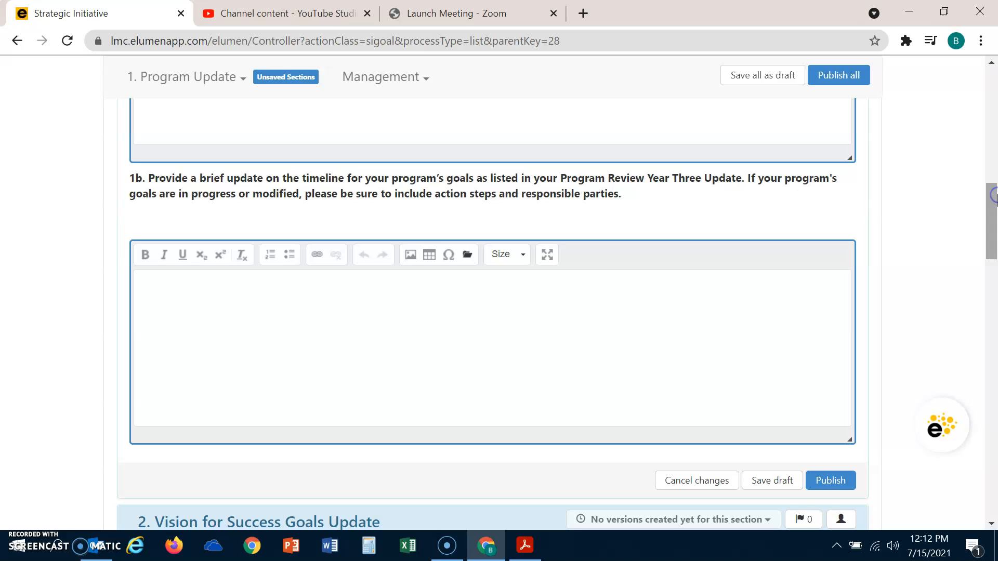
left_click(541, 287)
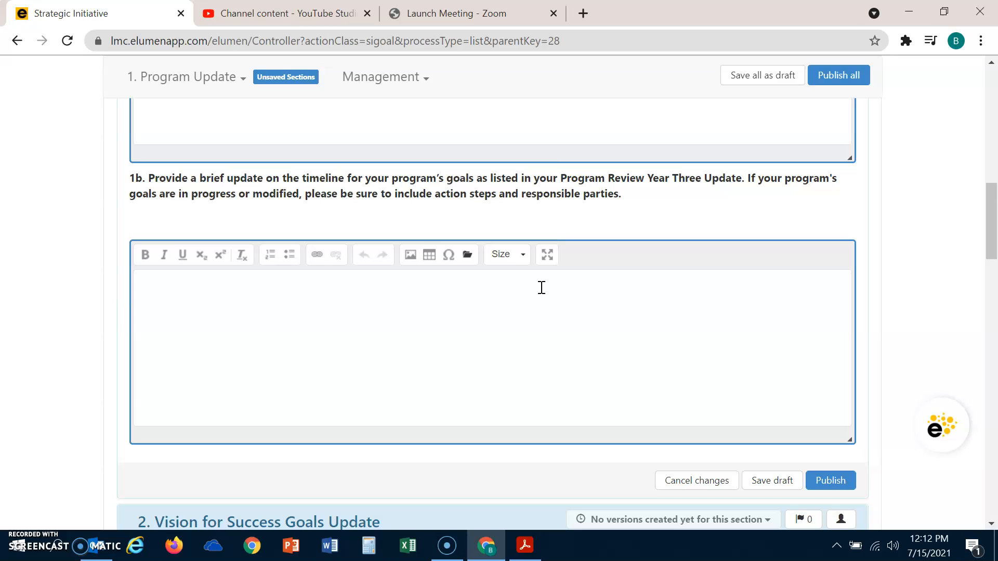
type("Goal #1")
key("BackSpace")
key("BackSpace")
key("BackSpace")
key("BackSpace")
type("#")
key("BackSpace")
type("#1")
key("BackSpace")
key("BackSpace")
type("Goal #1")
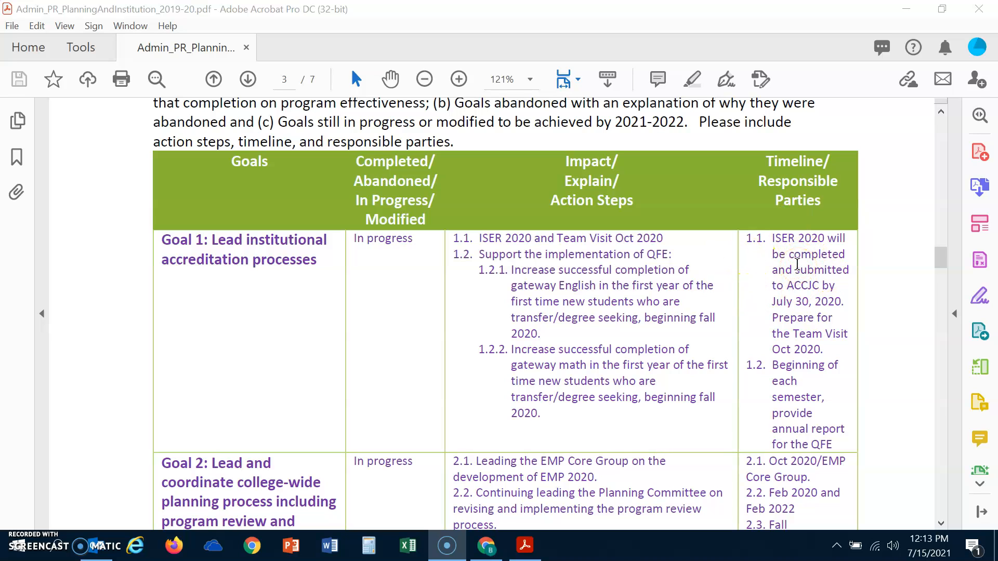
Step: Copy Goal 1's timeline and responsible parties text (1.1 and 1.2) from the PDF and paste it after the "Goal #1:" label in 1b
left_click_drag(749, 238, 832, 444)
left_click(798, 303)
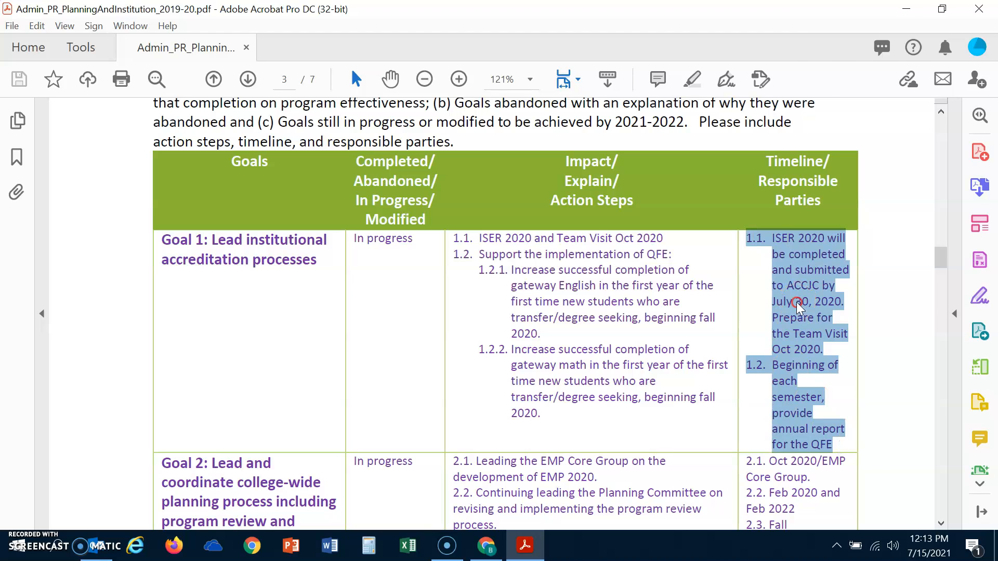
right_click(798, 304)
left_click(839, 40)
key("alt+Tab")
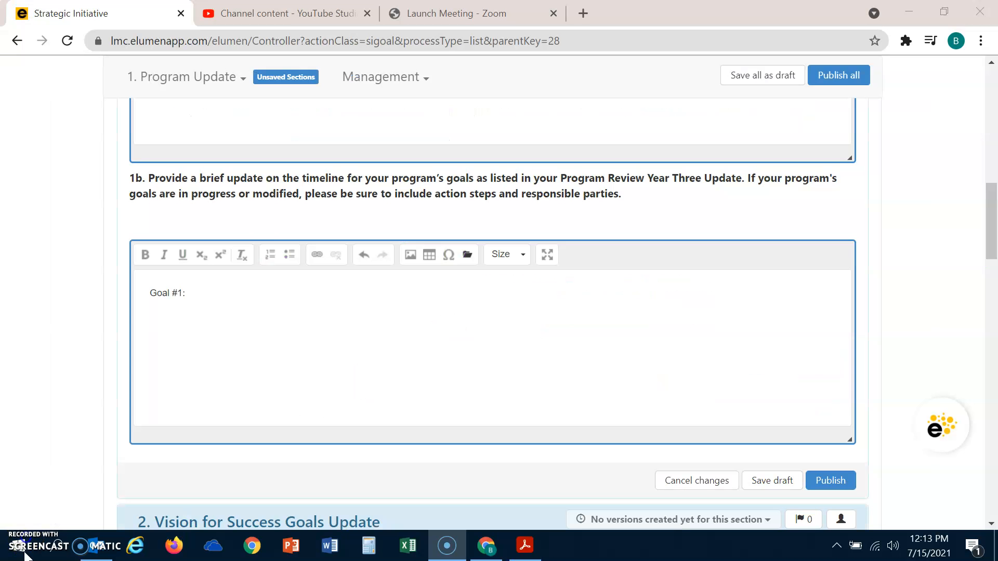
left_click(223, 294)
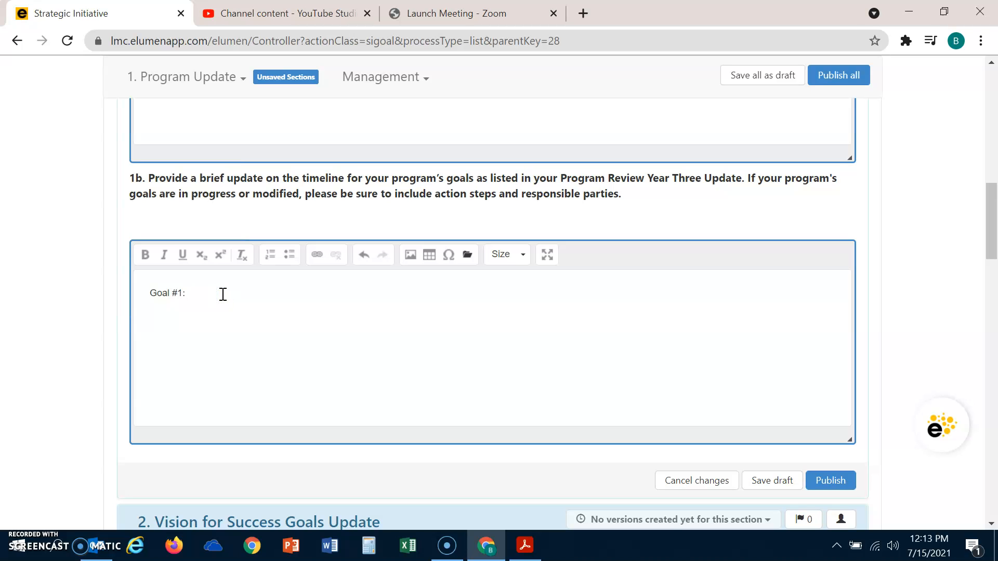
key("ctrl+v")
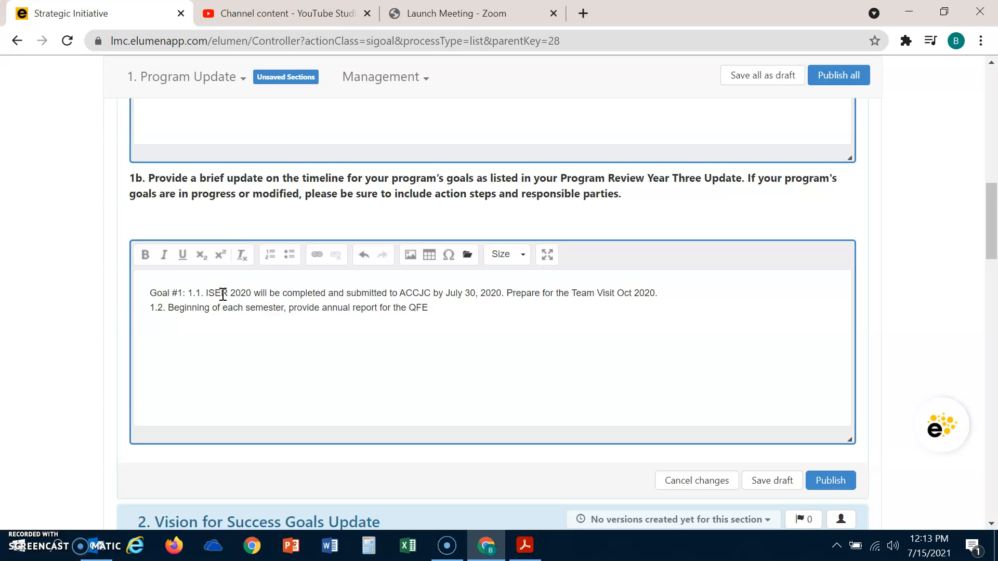
Step: Append "(SU2025 timeline)" to item 1.2 and add a new line labelled "Goal #2:" in the 1b response
type("(SU2025 timeline)")
key("Return")
type("Goal #2:")
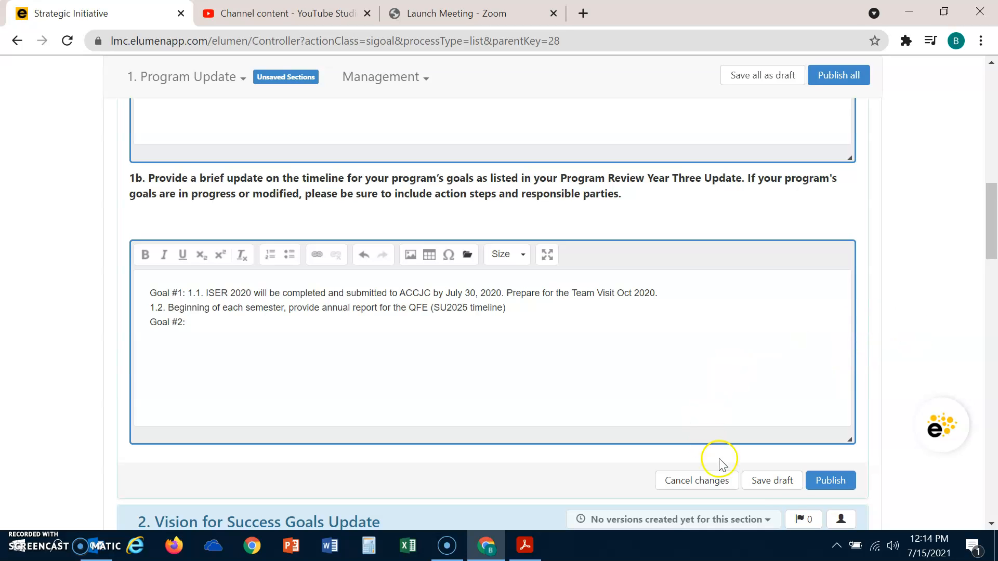
Step: Save the Program Update section as a draft and go to the Vision for Success Goals Update section
left_click(775, 479)
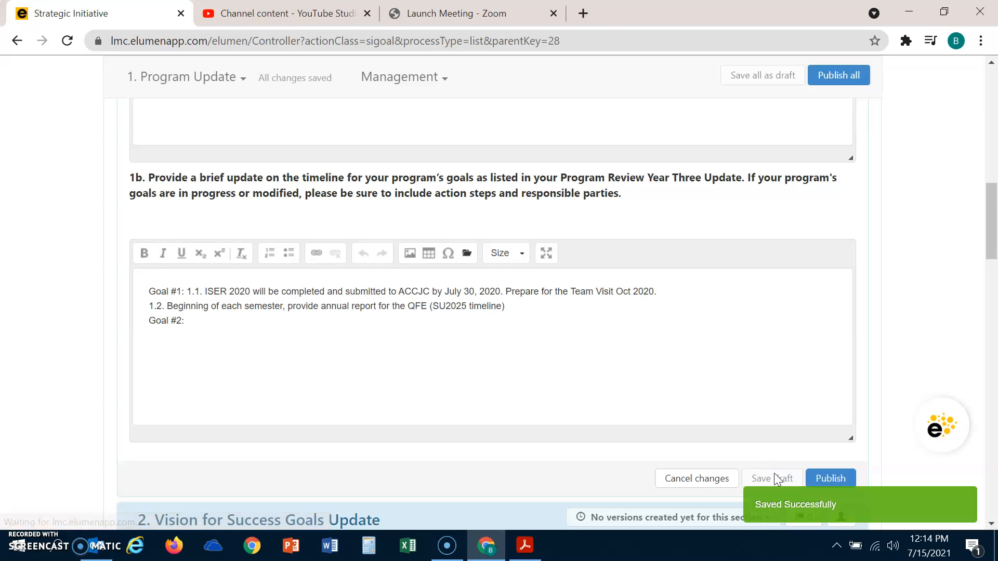
left_click_drag(992, 205, 994, 261)
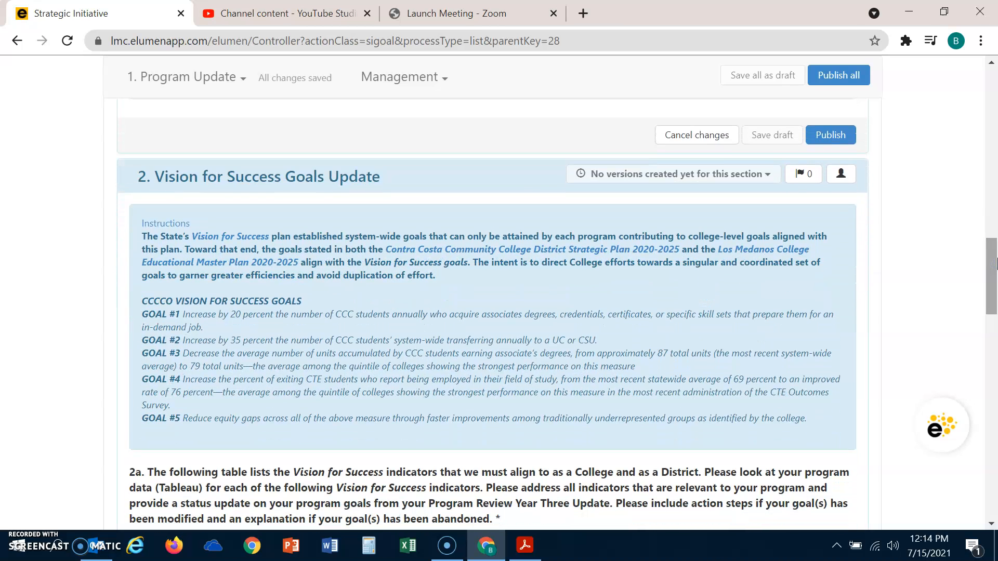